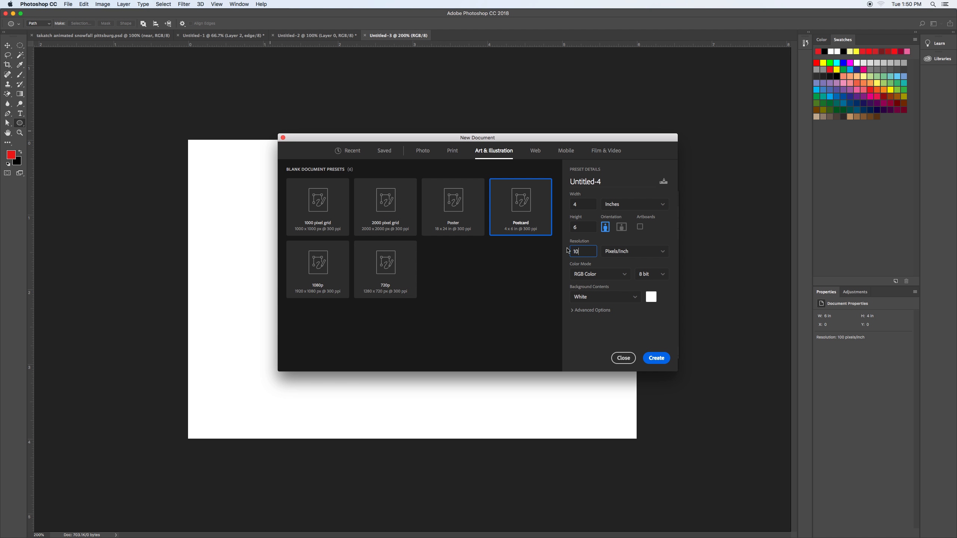
click(635, 207)
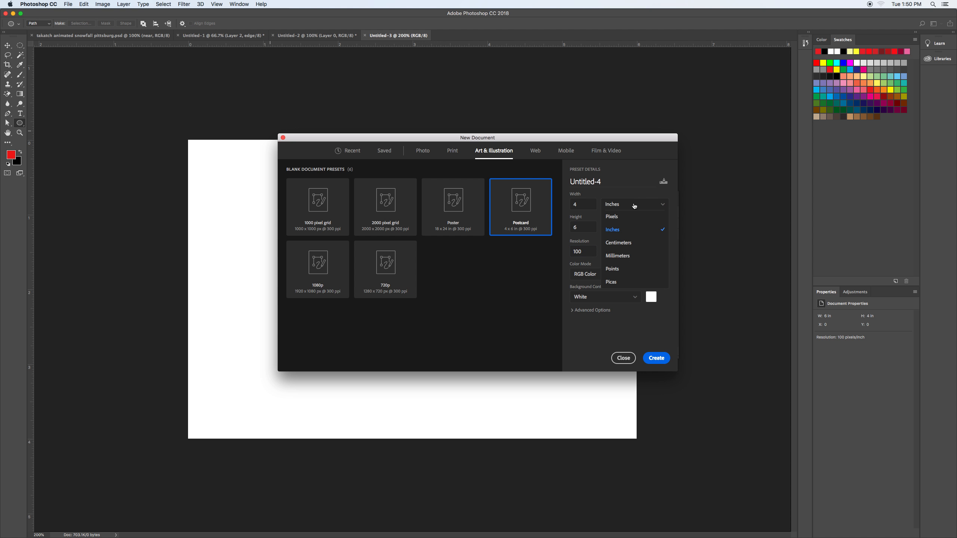
click(629, 216)
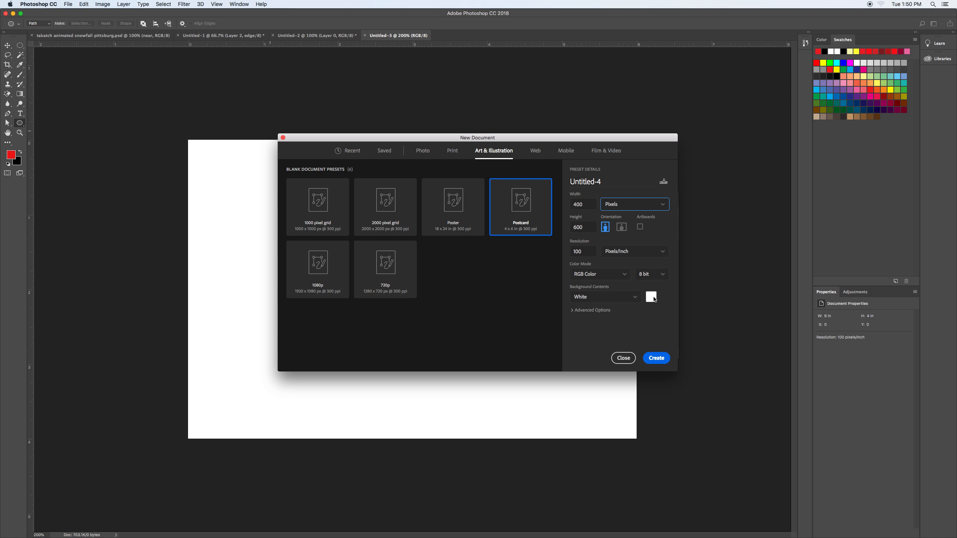
click(635, 300)
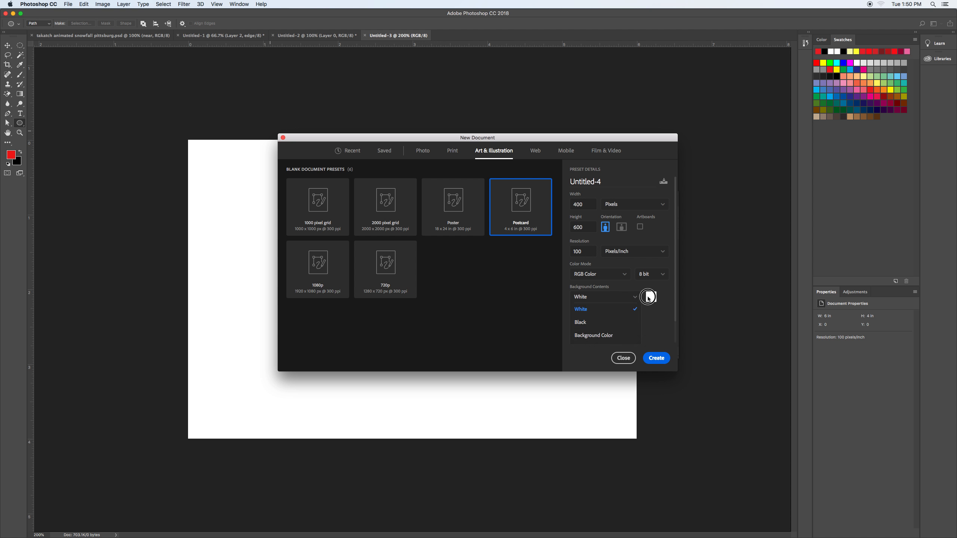
click(648, 297)
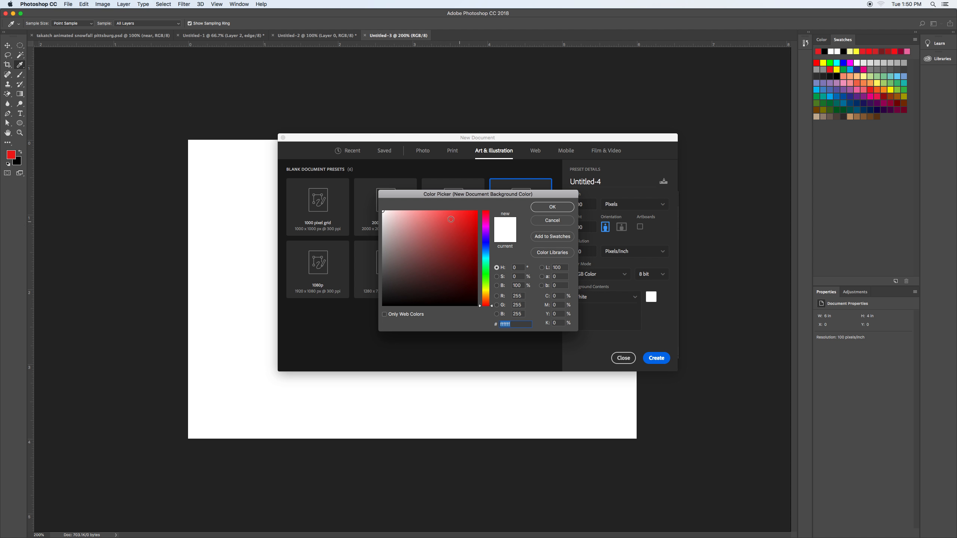
click(569, 221)
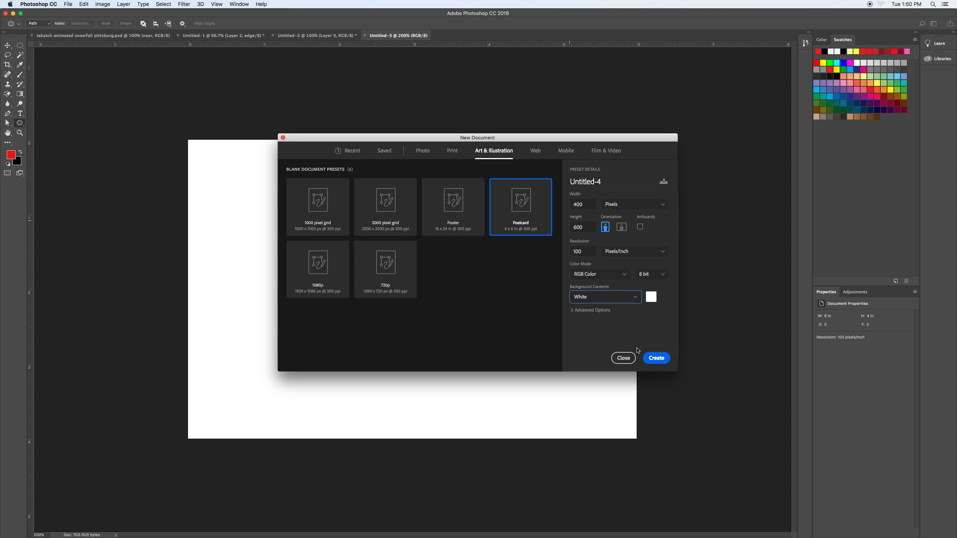
click(632, 358)
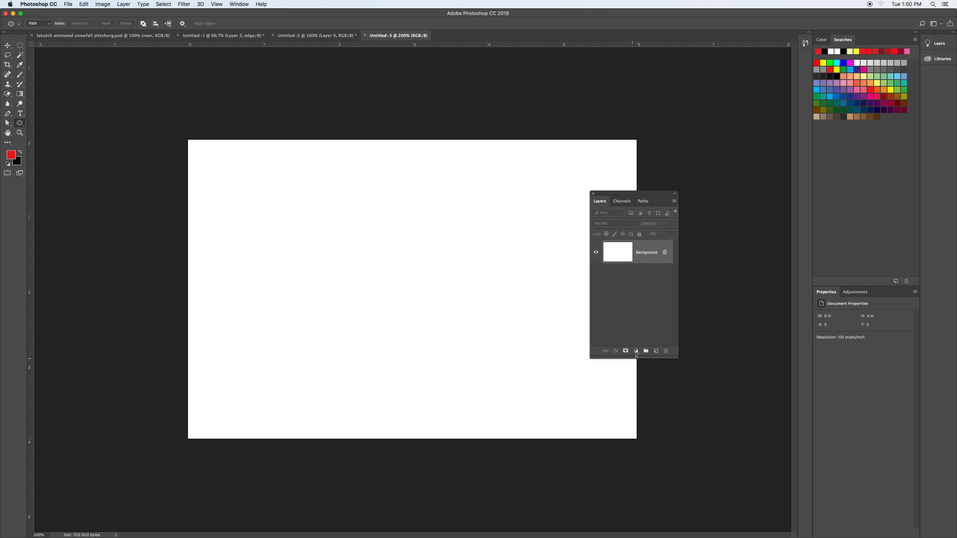
Convert the locked Background into a regular editable layer, keeping the default name and Normal mode.
drag(638, 195, 591, 184)
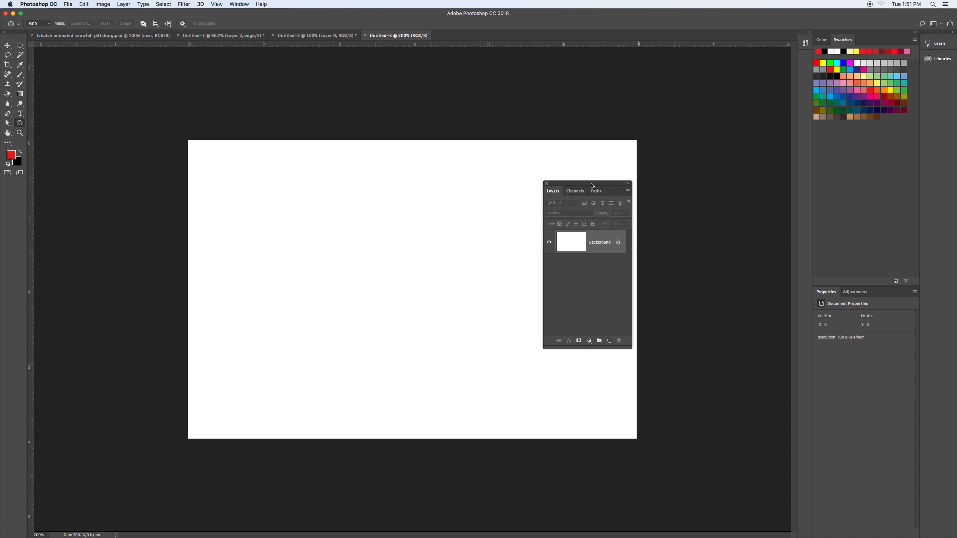
double_click(611, 242)
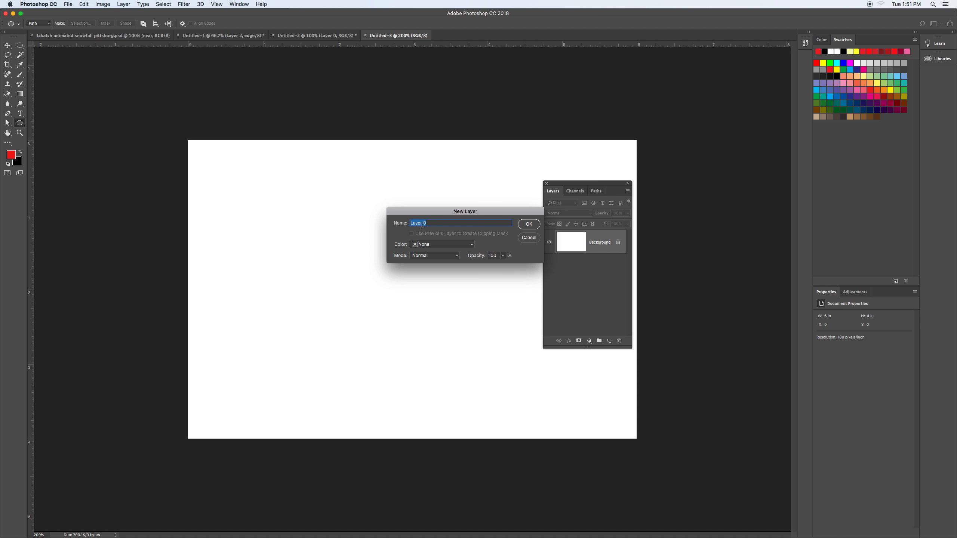
click(536, 225)
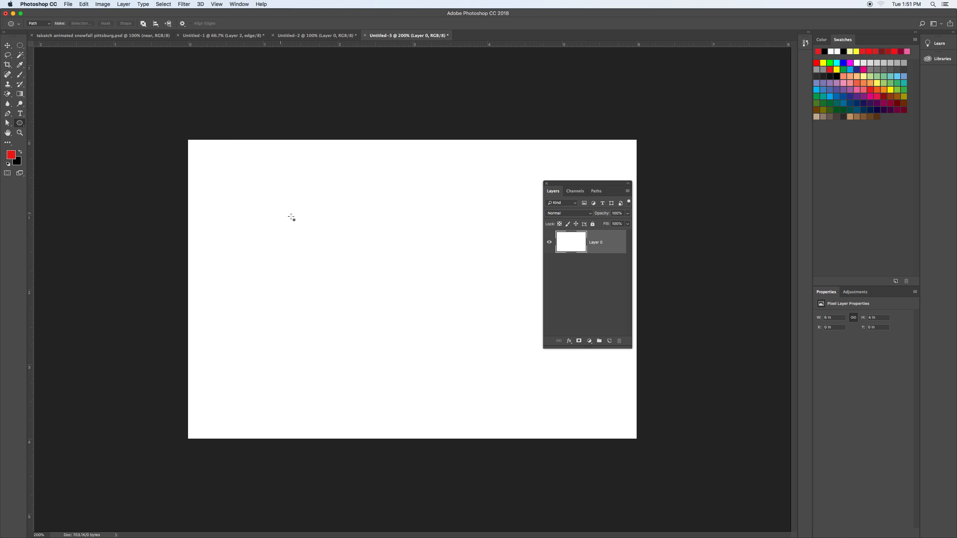
Fill the unlocked layer with the black background color and add a new empty layer above it.
key(alt+BackSpace)
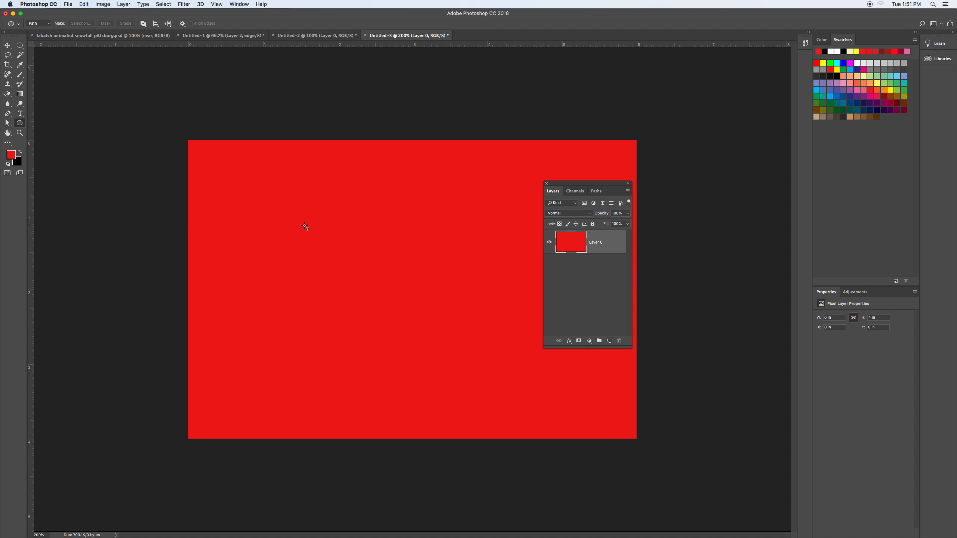
key(super+BackSpace)
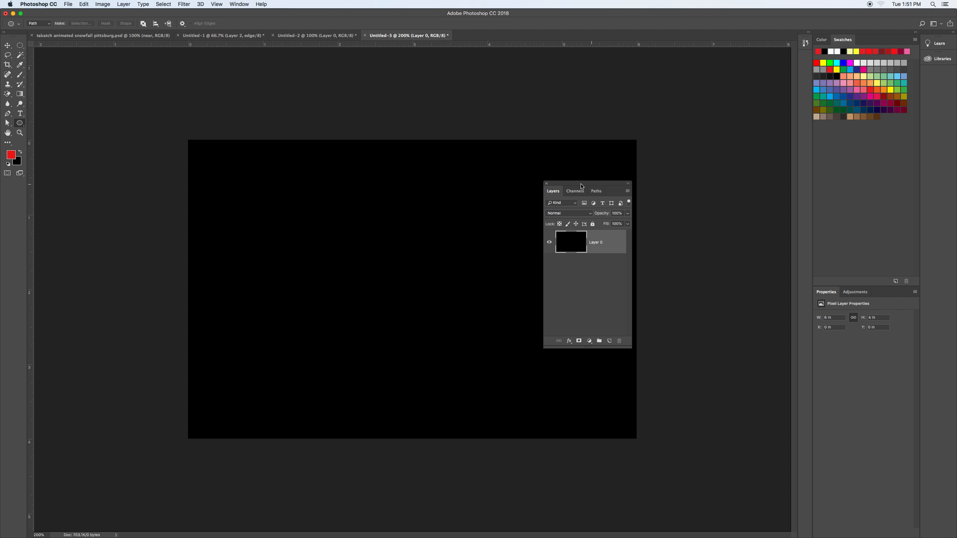
click(610, 341)
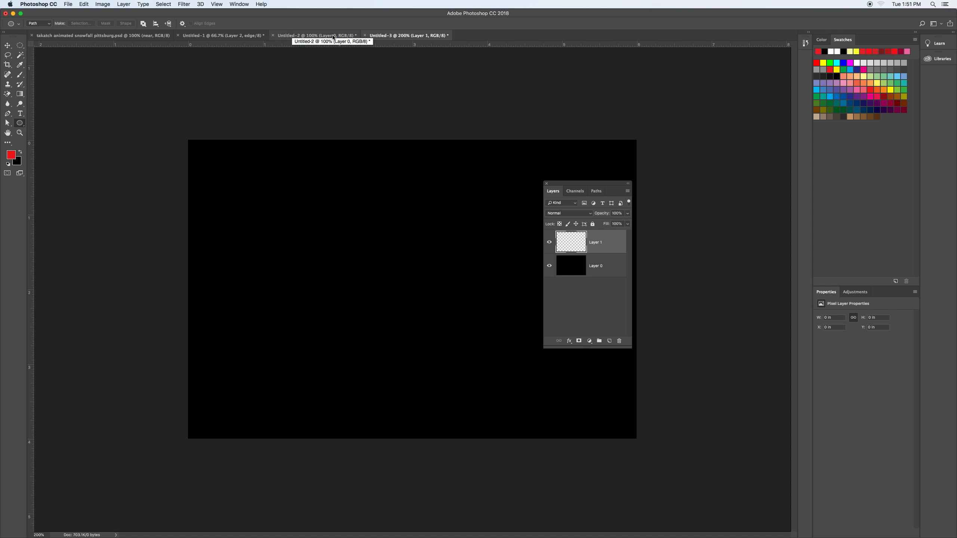
Switch to the Untitled-1 document, display its RGB composite channel and return to its layer list.
click(237, 37)
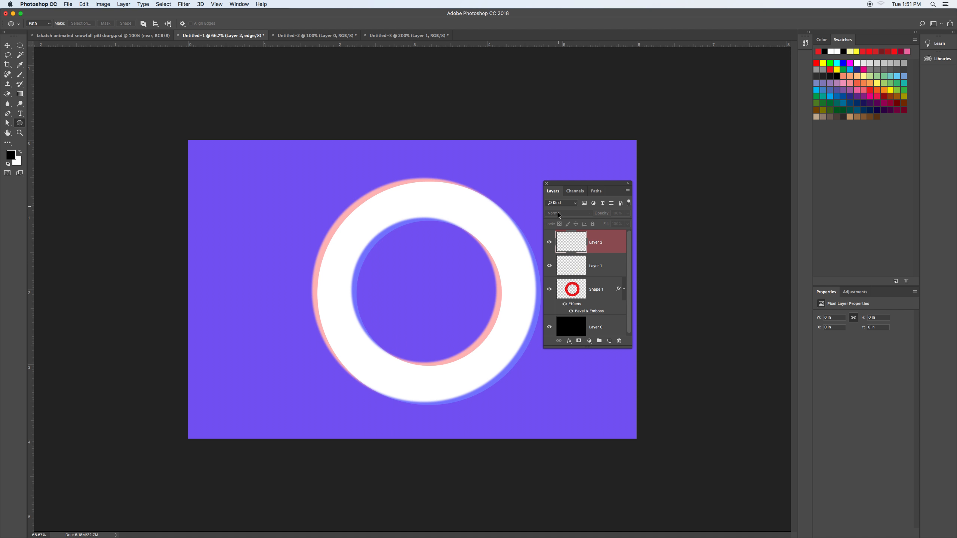
click(575, 191)
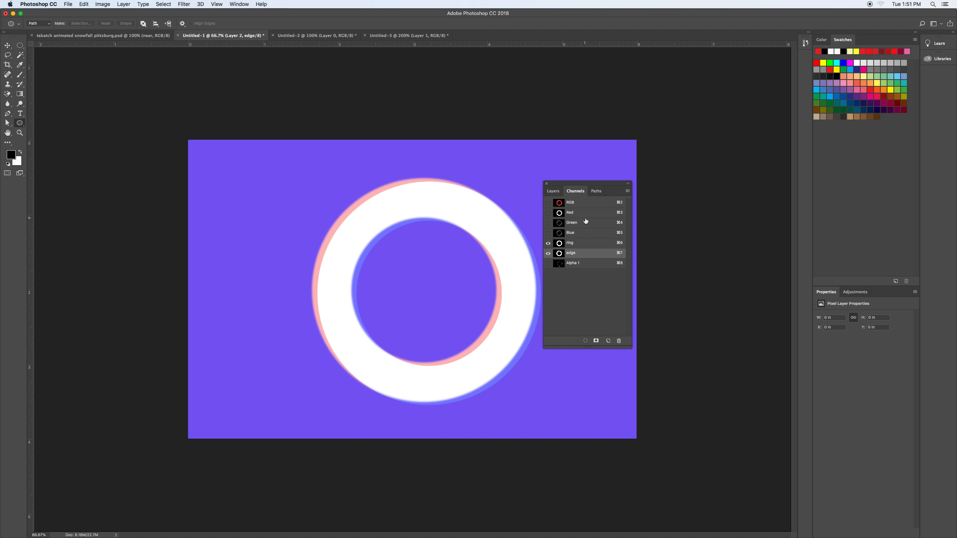
click(589, 205)
drag(581, 186, 692, 185)
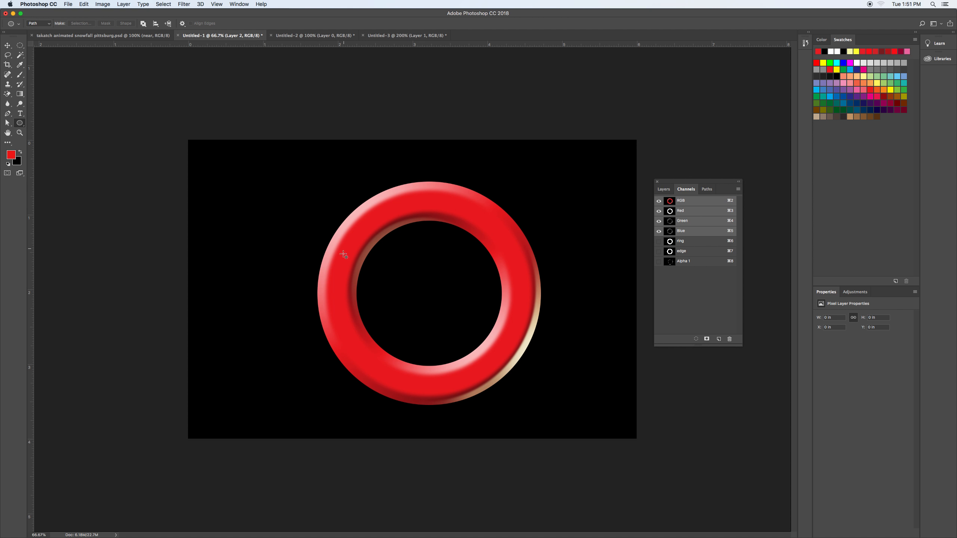
click(665, 190)
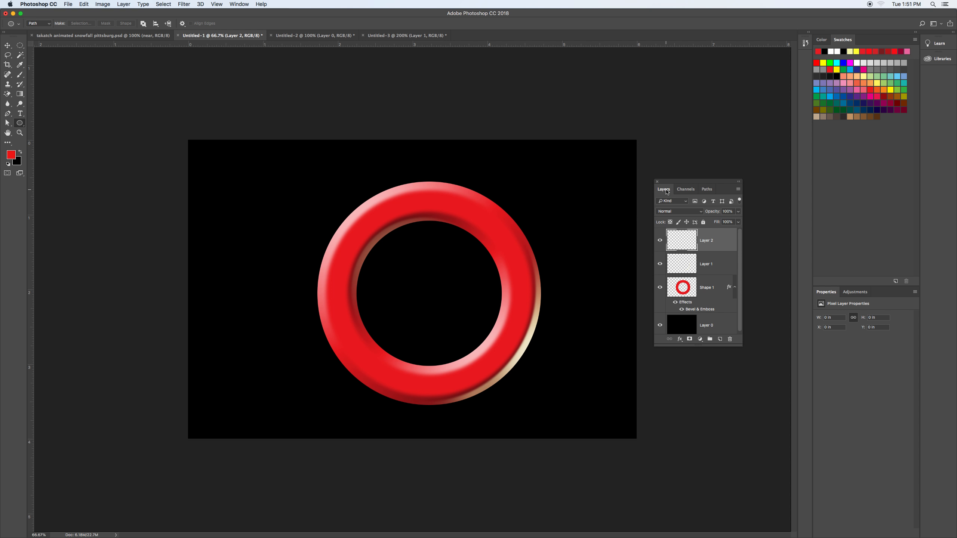
Examine the ring's makeup by hiding Layer 2 and Layer 1, turning off Shape 1's effects, and showing both layers again.
click(660, 241)
click(661, 264)
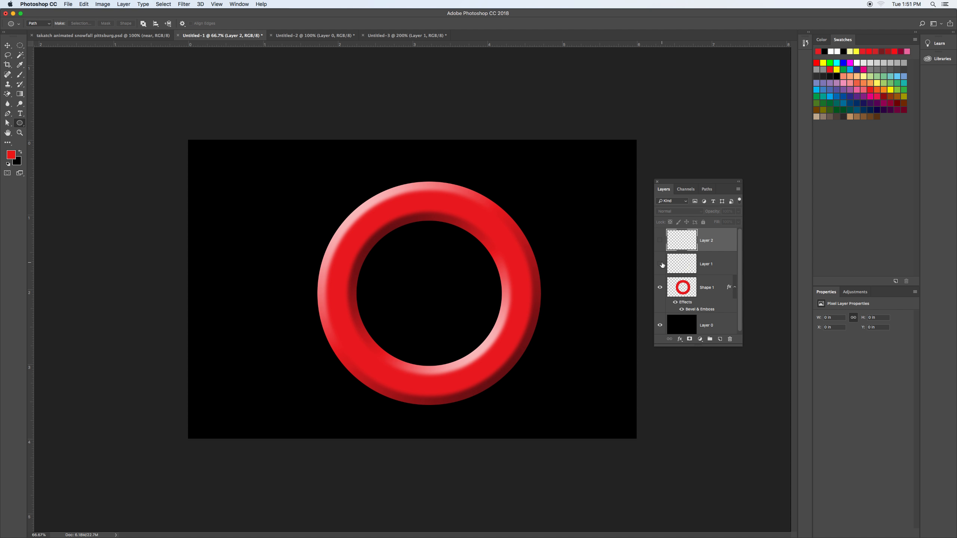
click(675, 303)
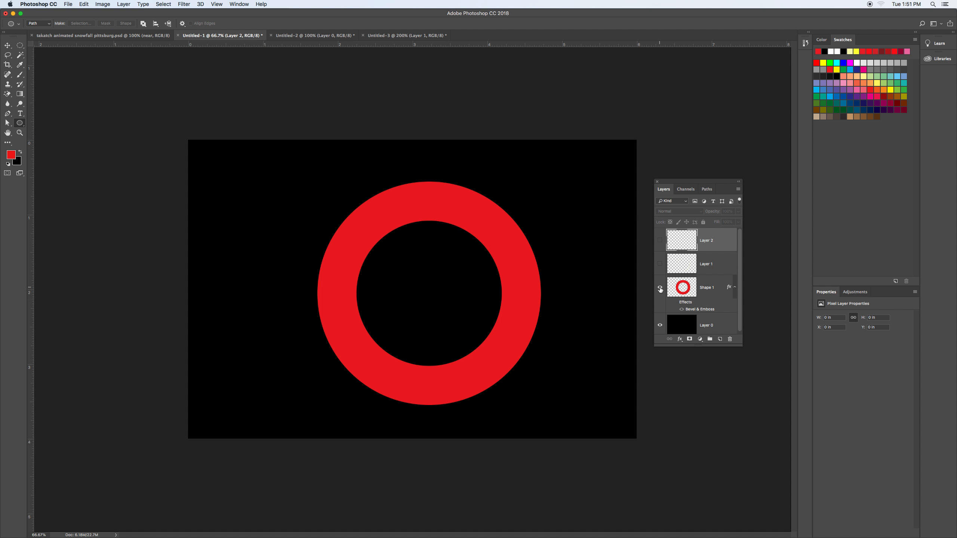
click(660, 265)
click(660, 241)
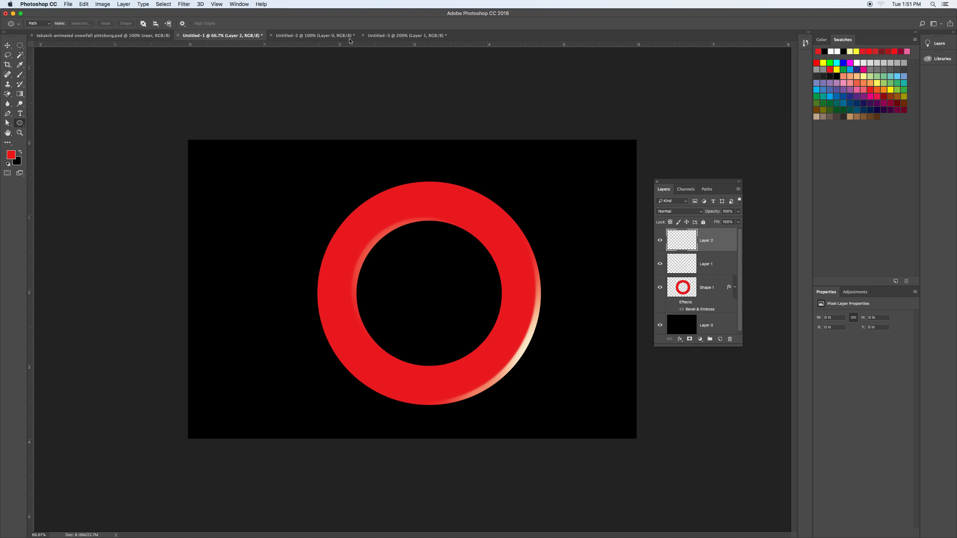
In the Untitled-3 document, draw a circular Elliptical Marquee selection about 2.8 inches across near the canvas center.
click(389, 36)
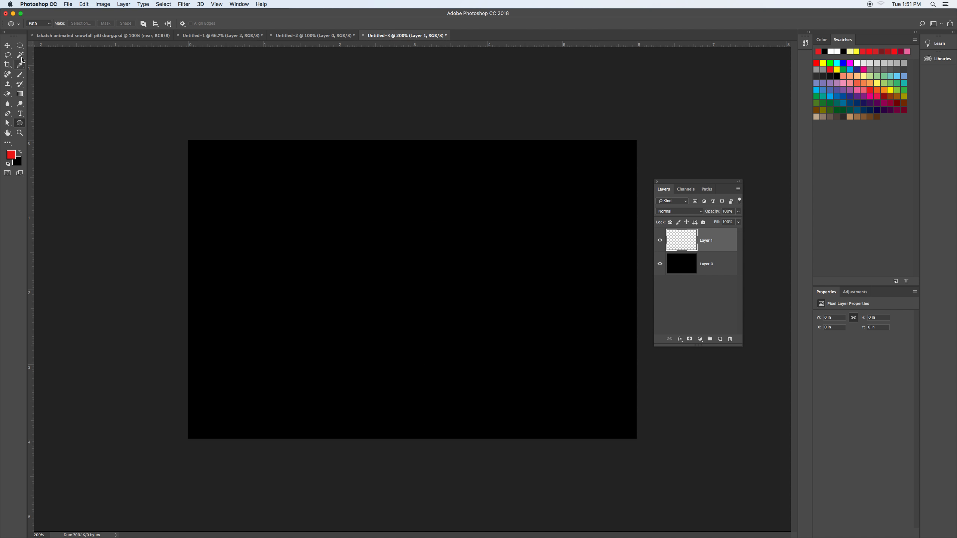
click(20, 46)
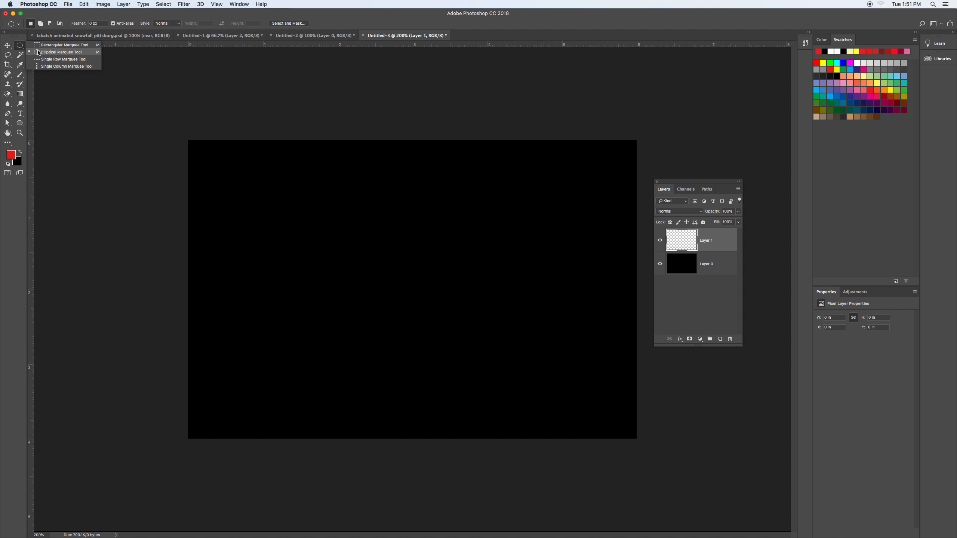
click(38, 52)
drag(325, 200, 527, 393)
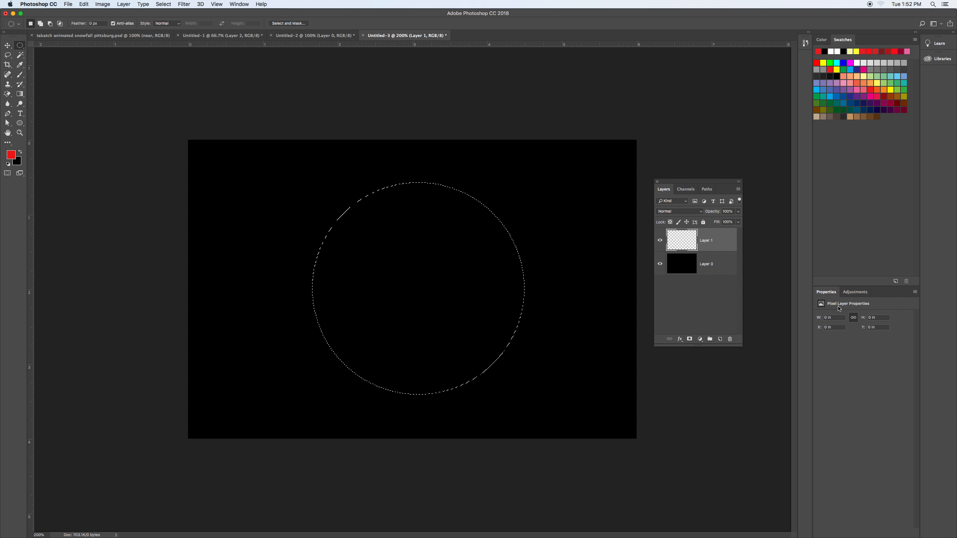
Try to stroke the circular selection with an 80 px red line centered on its edge.
click(83, 4)
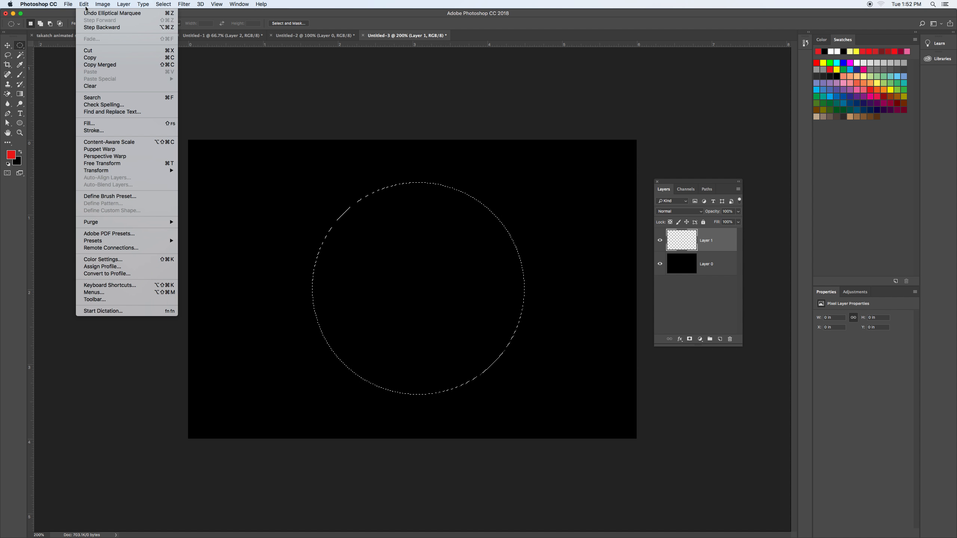
click(112, 131)
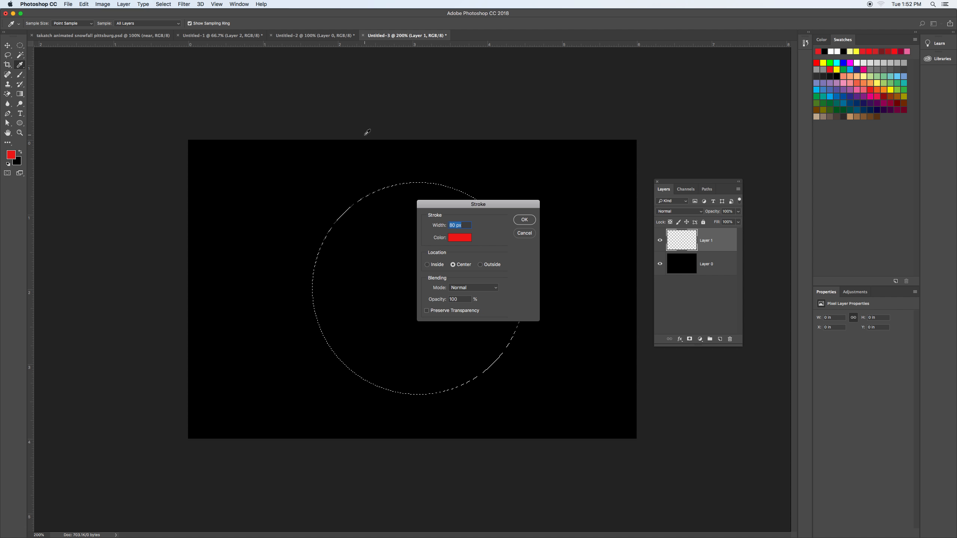
click(456, 242)
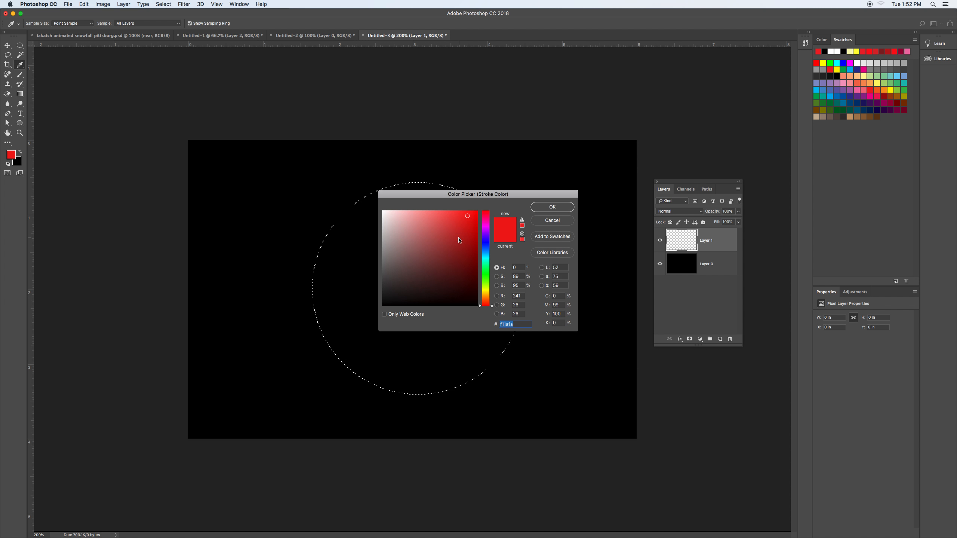
click(538, 208)
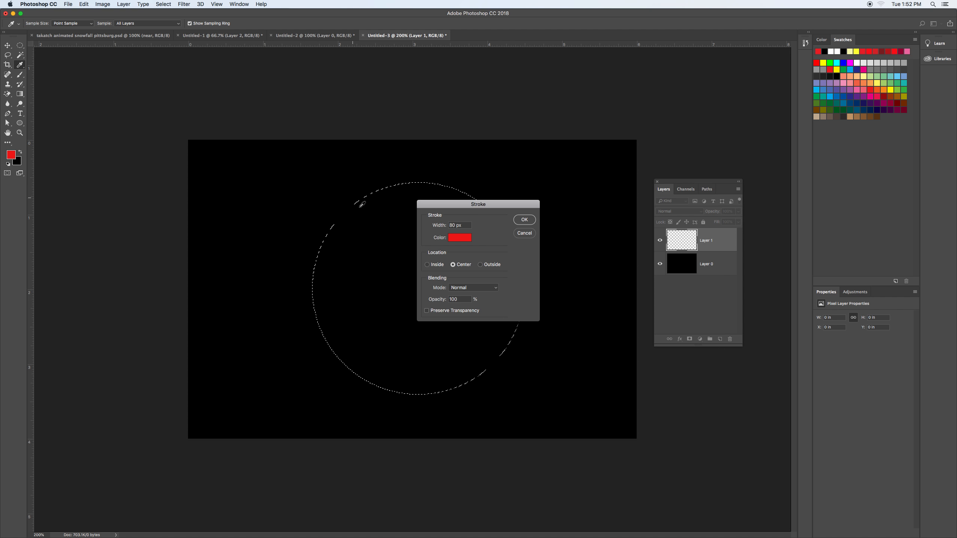
click(523, 221)
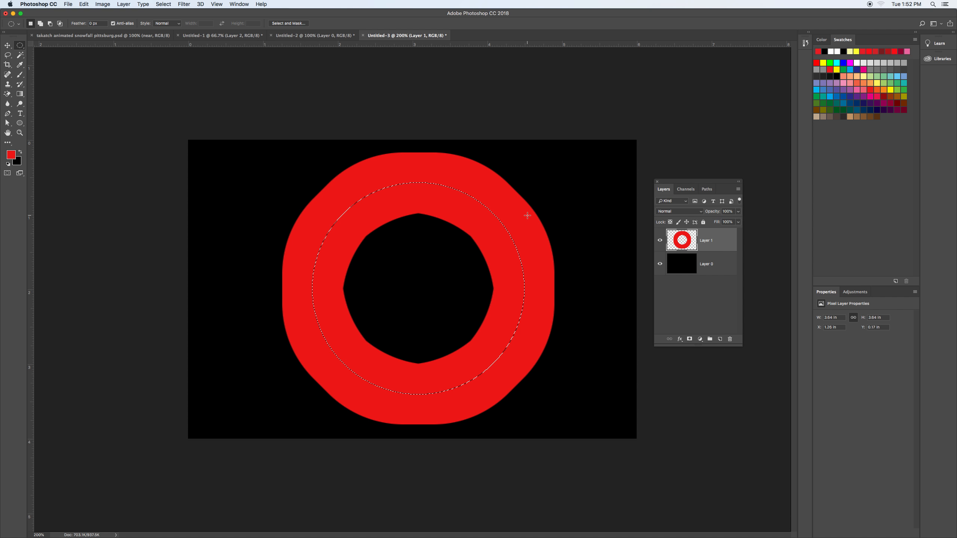
key(super+z)
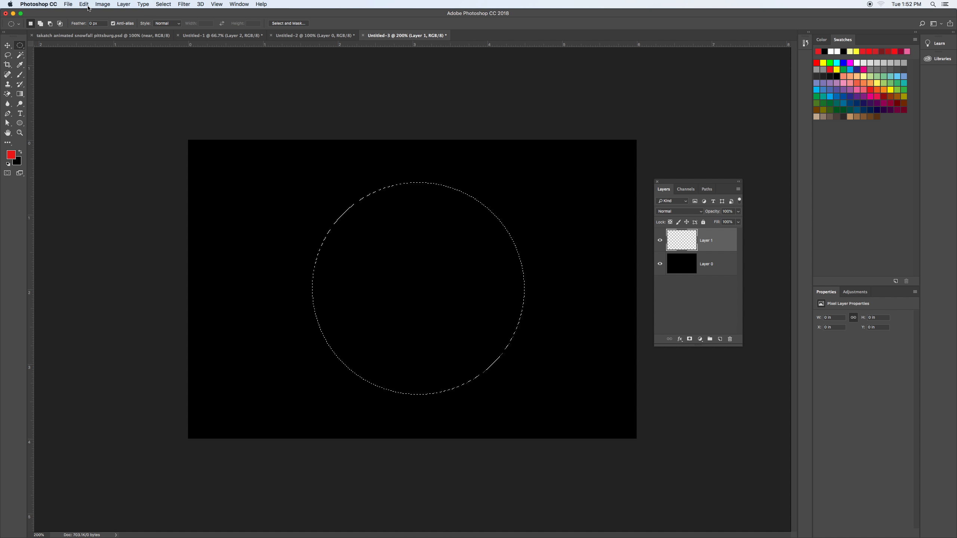
Stroke the circular selection with a 20 px red line centered on its edge at 100% opacity.
click(84, 4)
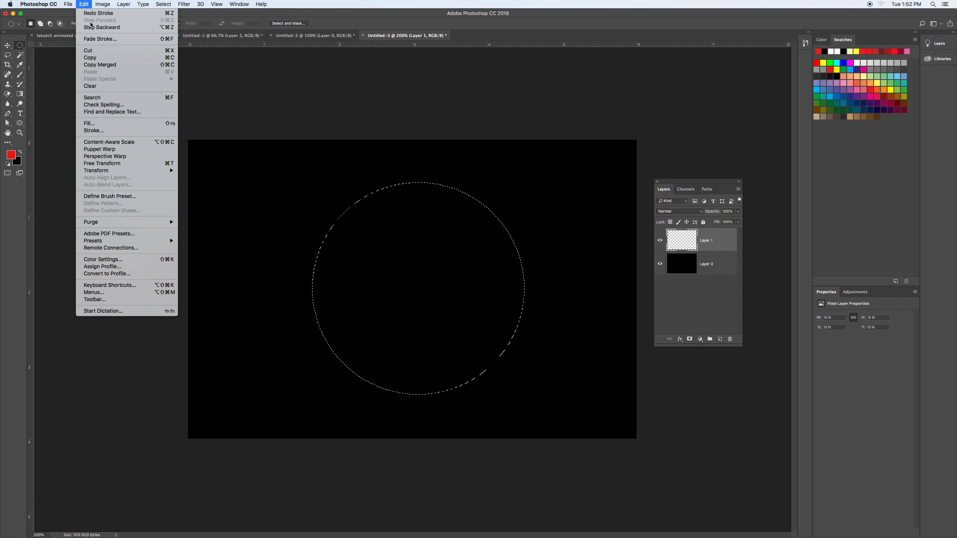
click(107, 130)
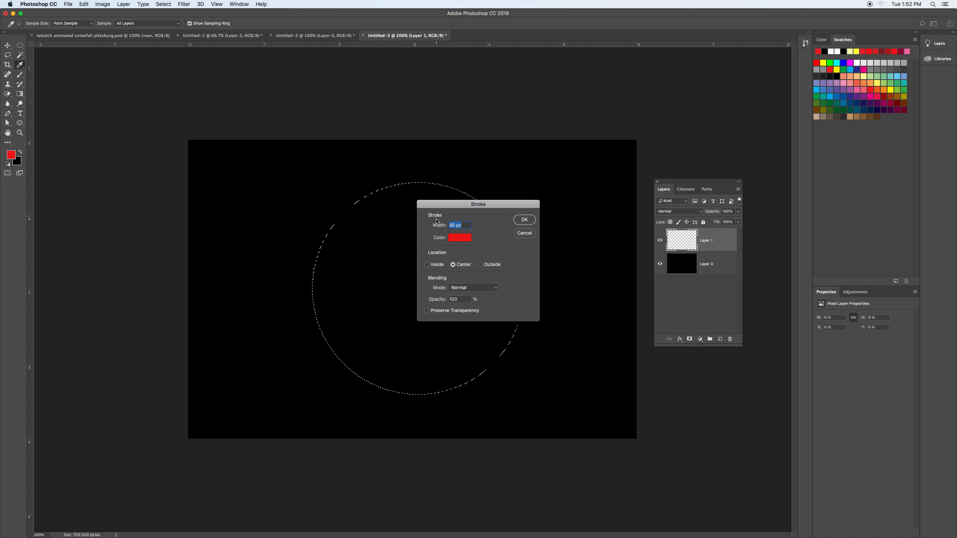
click(526, 221)
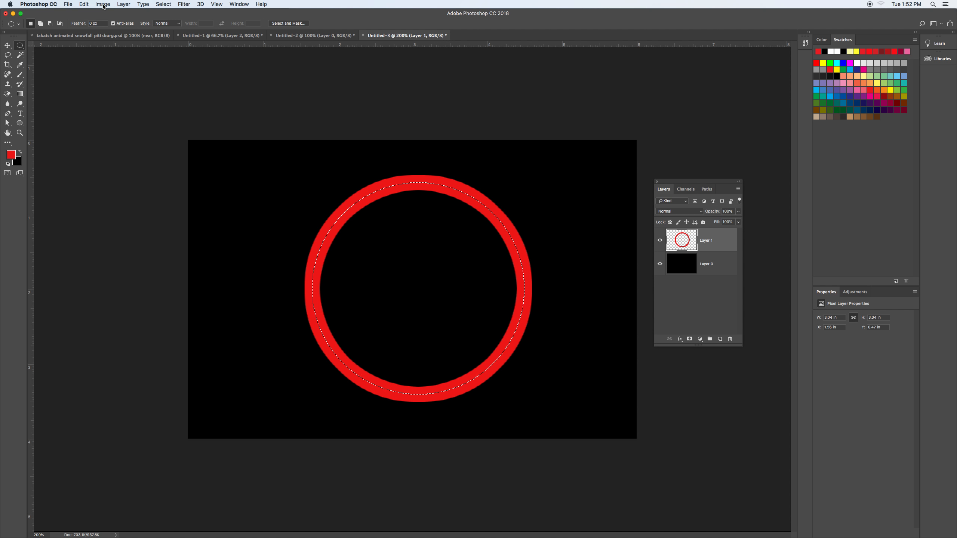
Stroke the circle again with a wider red line centered on its edge and clear the selection.
click(84, 5)
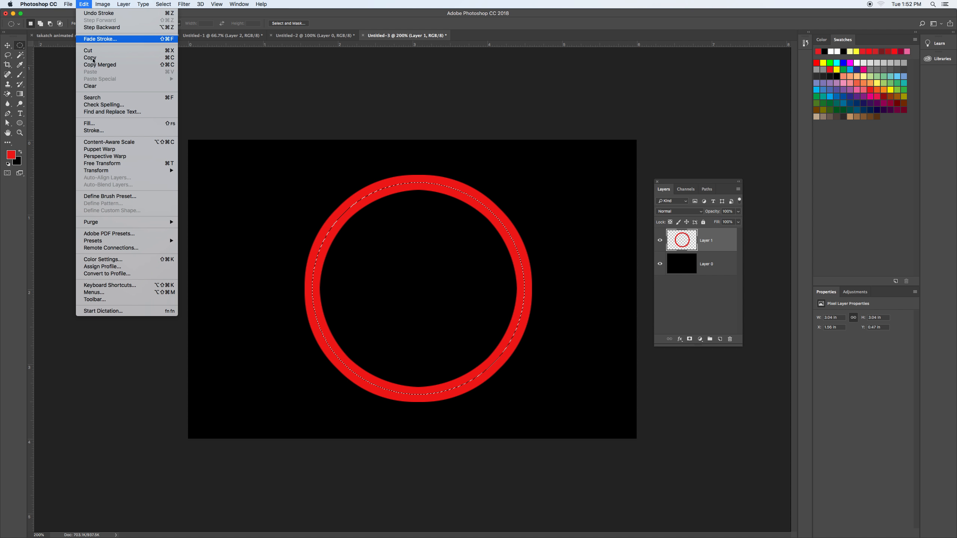
click(102, 132)
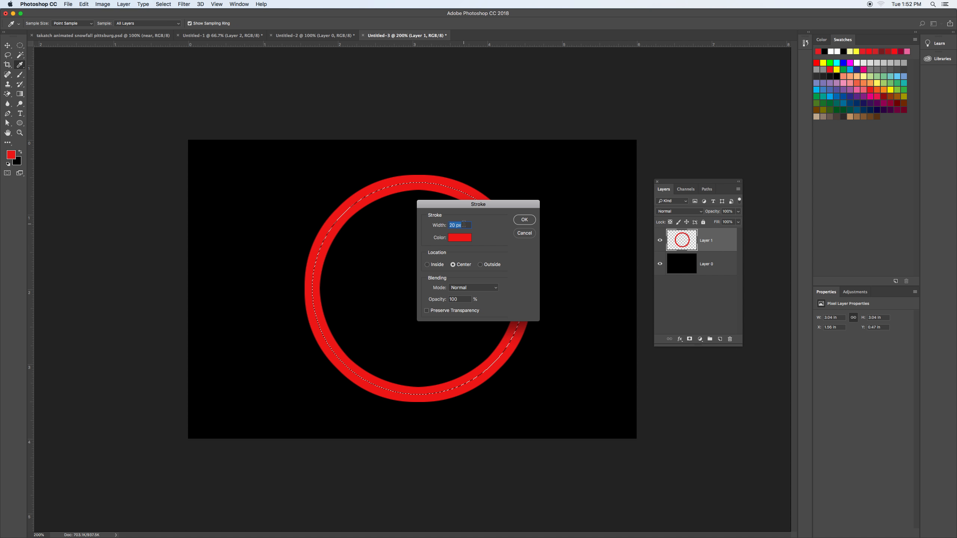
click(524, 220)
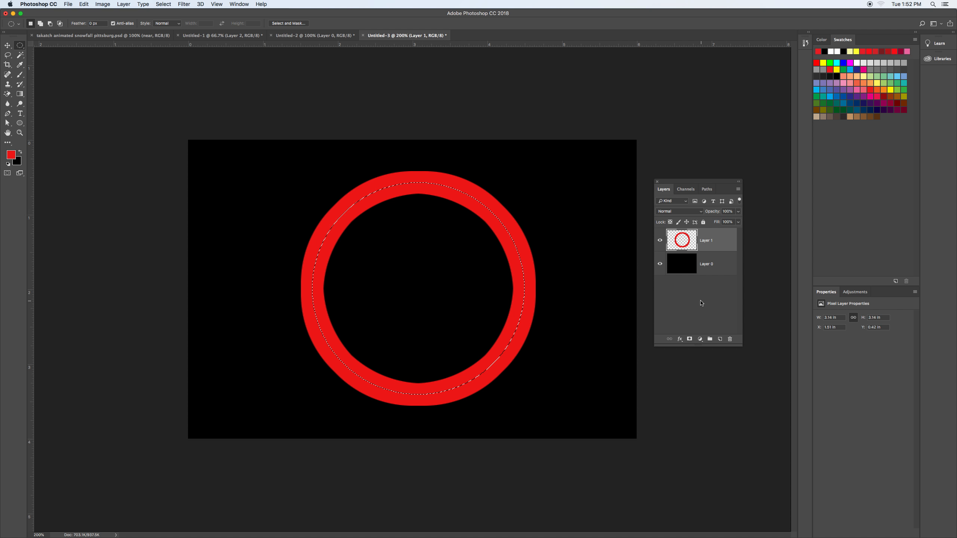
click(592, 265)
key(super+equal)
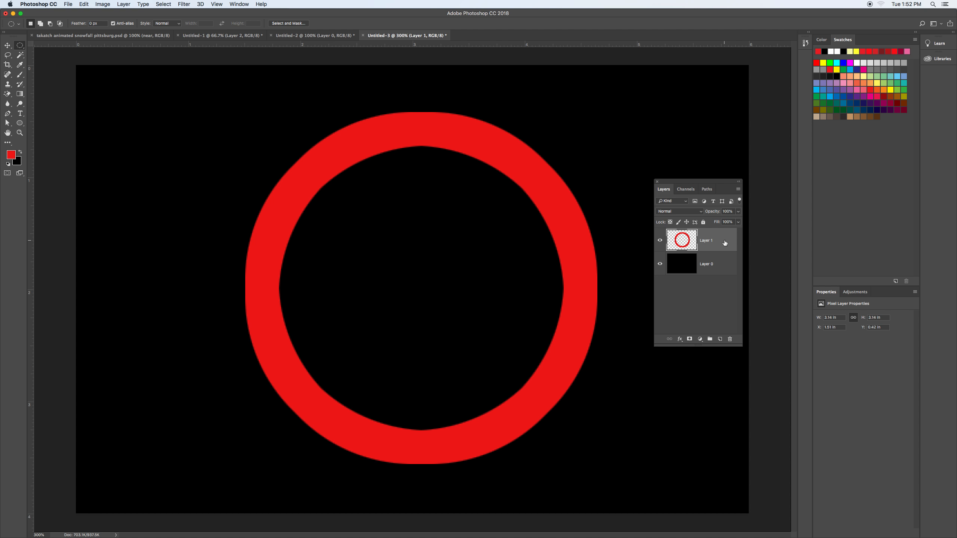
Add an Inner Bevel with the Chisel Hard technique to the ring layer, with 0 px softening, 7 px size and slightly greater depth.
double_click(725, 243)
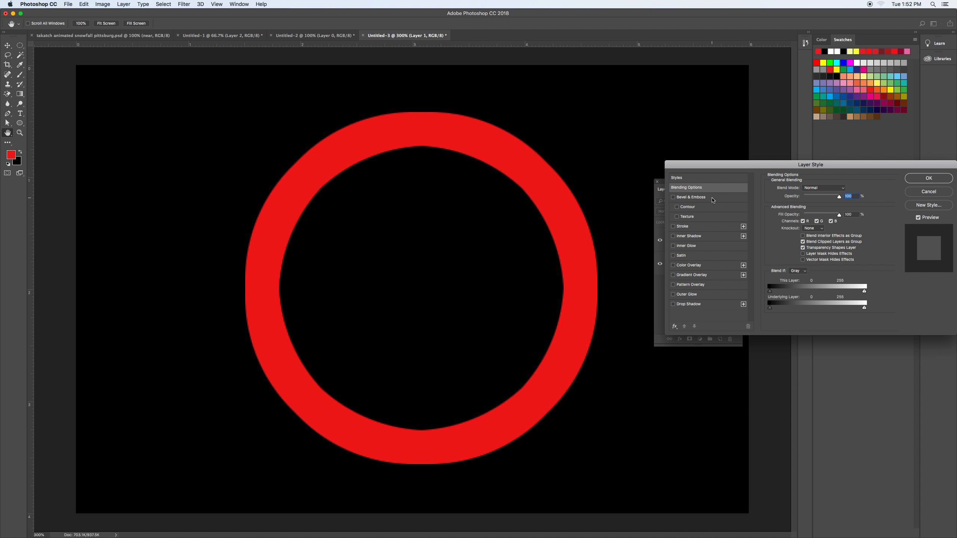
click(715, 199)
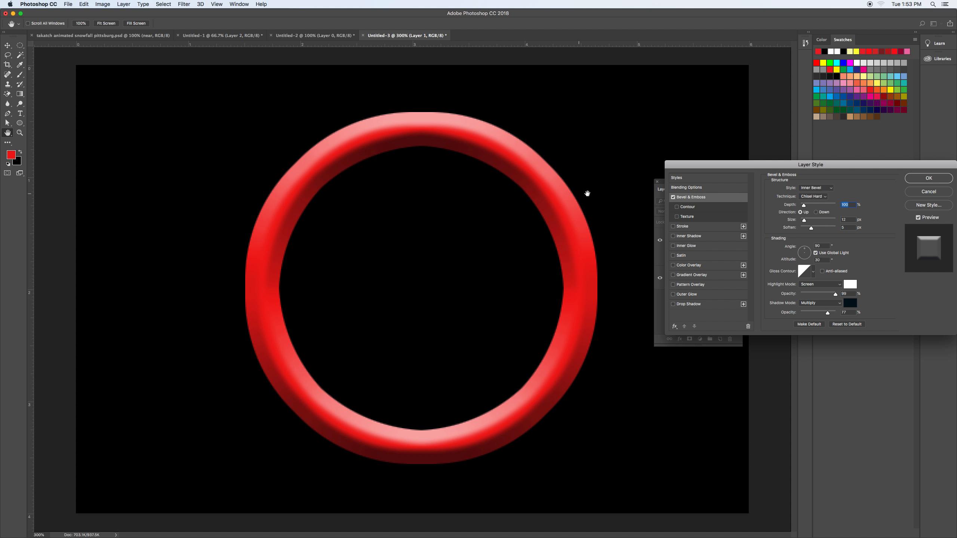
drag(812, 228, 799, 228)
drag(795, 169, 748, 137)
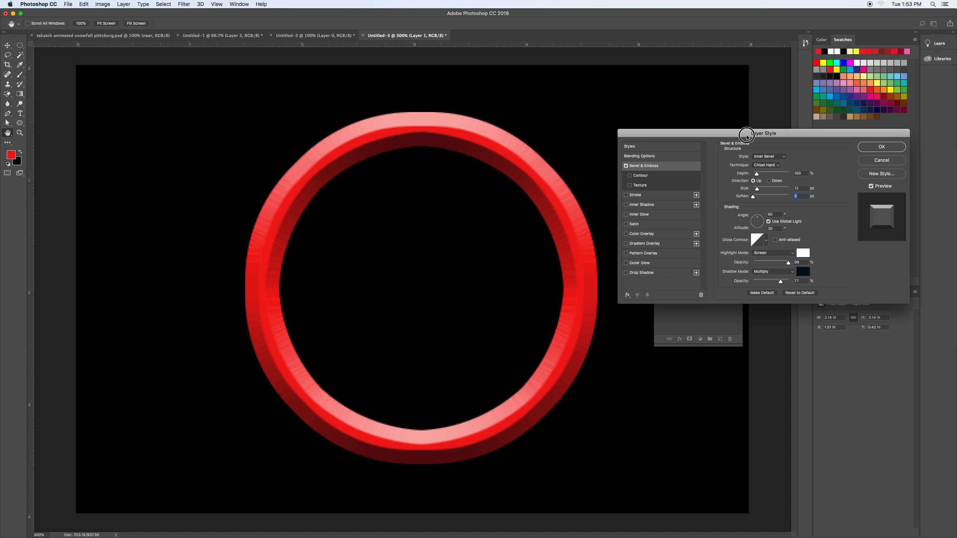
drag(758, 189, 757, 175)
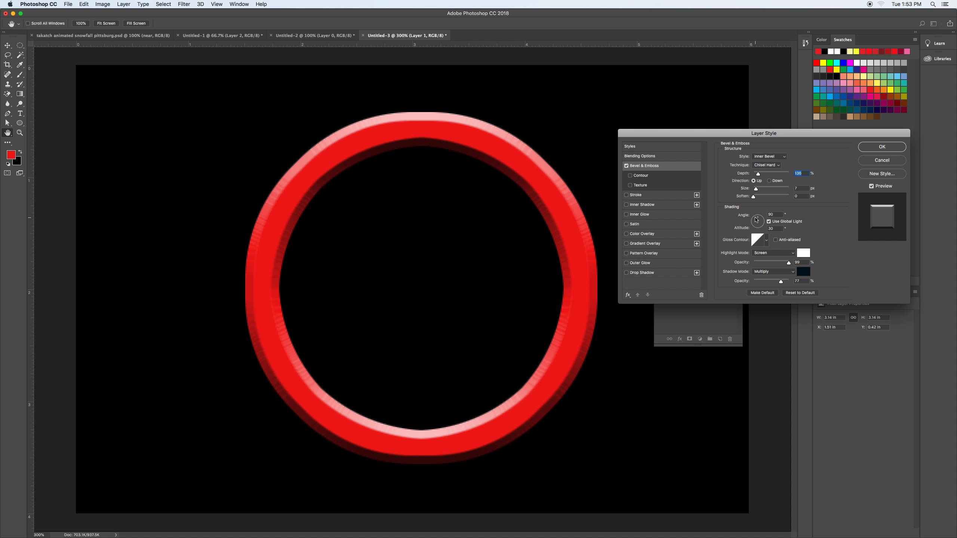
Set the bevel's light angle to 124°, soften its edges by about 6 px and apply the layer style.
click(755, 220)
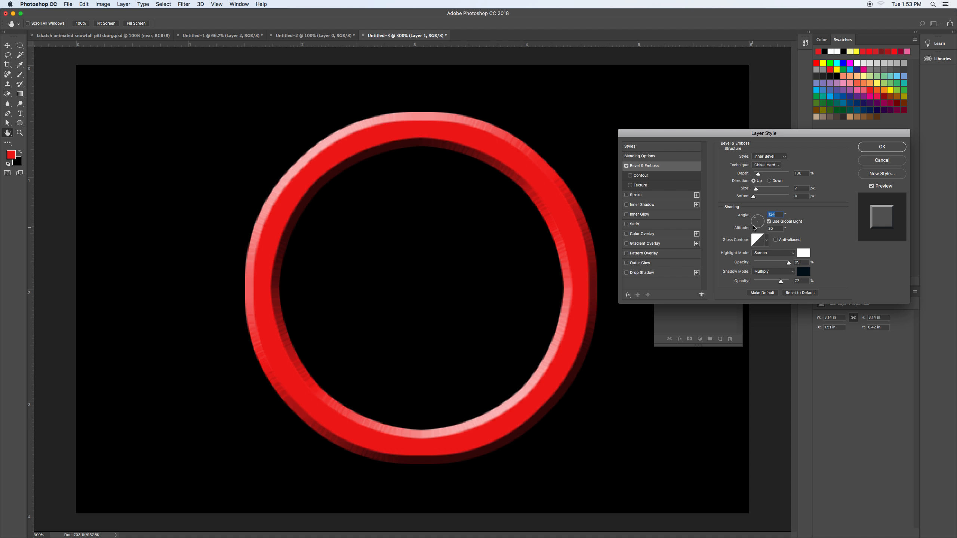
drag(753, 199, 754, 199)
drag(755, 199, 766, 198)
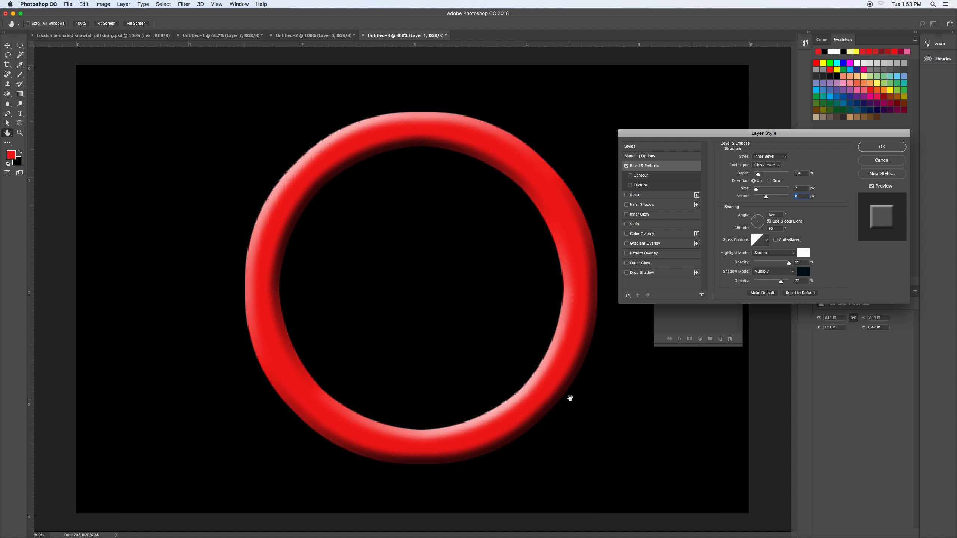
click(892, 148)
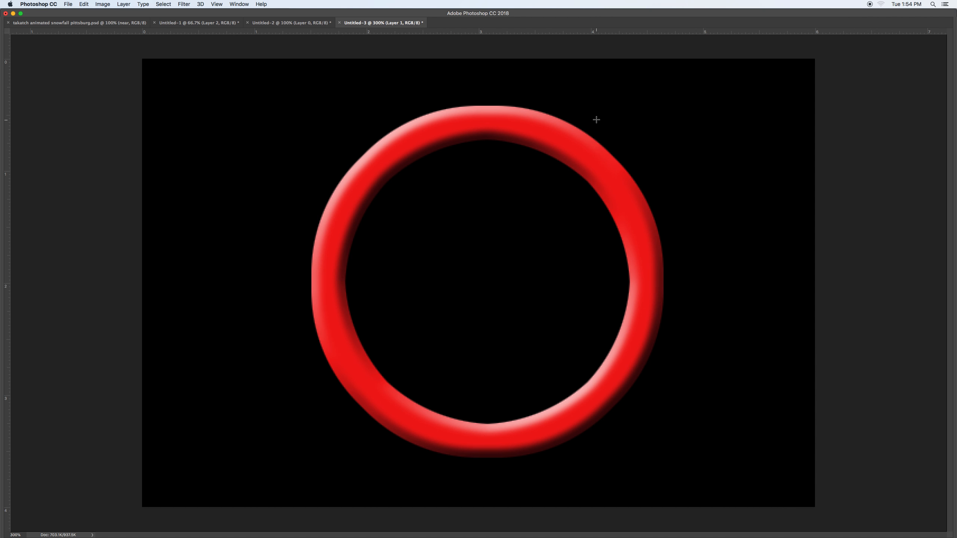
Hide the rulers, preview the beveled ring in full-screen mode and return to the standard screen mode.
key(super+r)
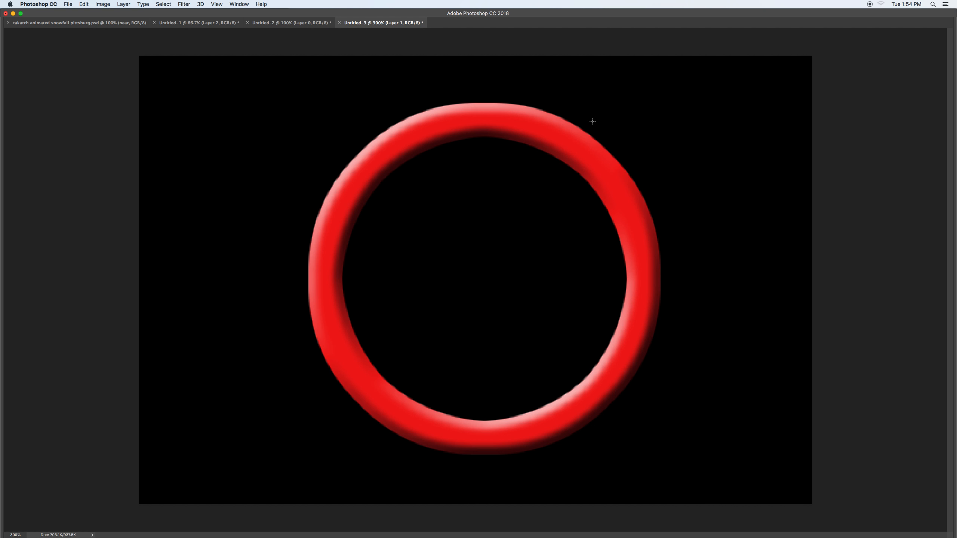
key(f)
key(f)
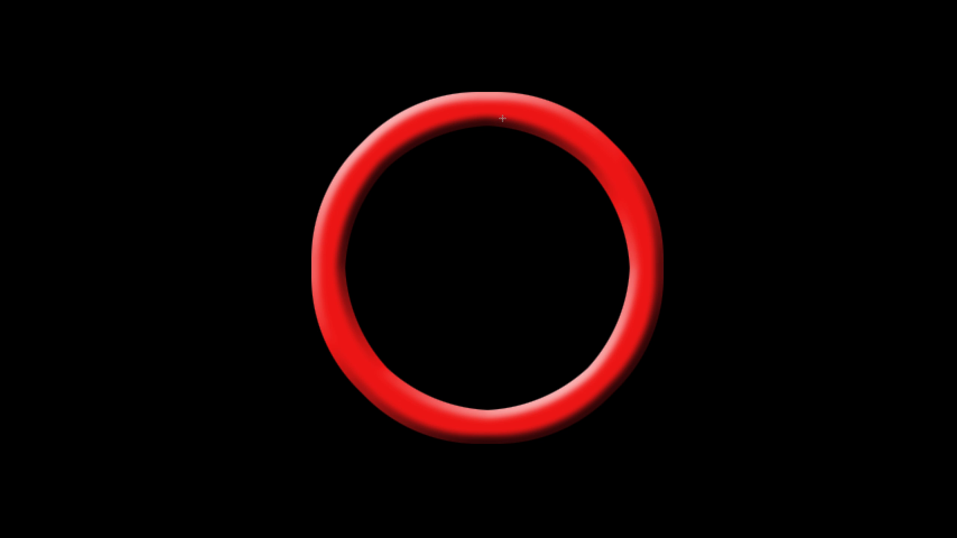
key(f)
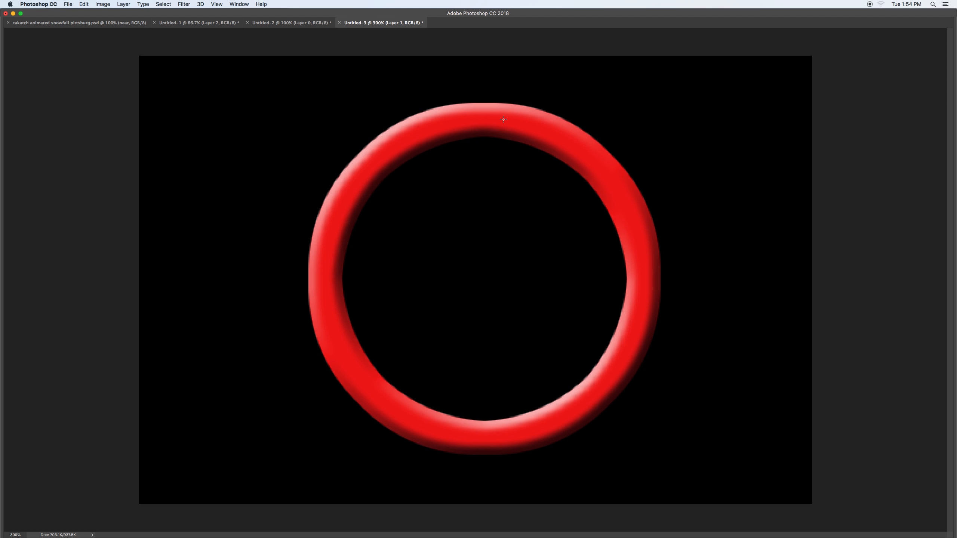